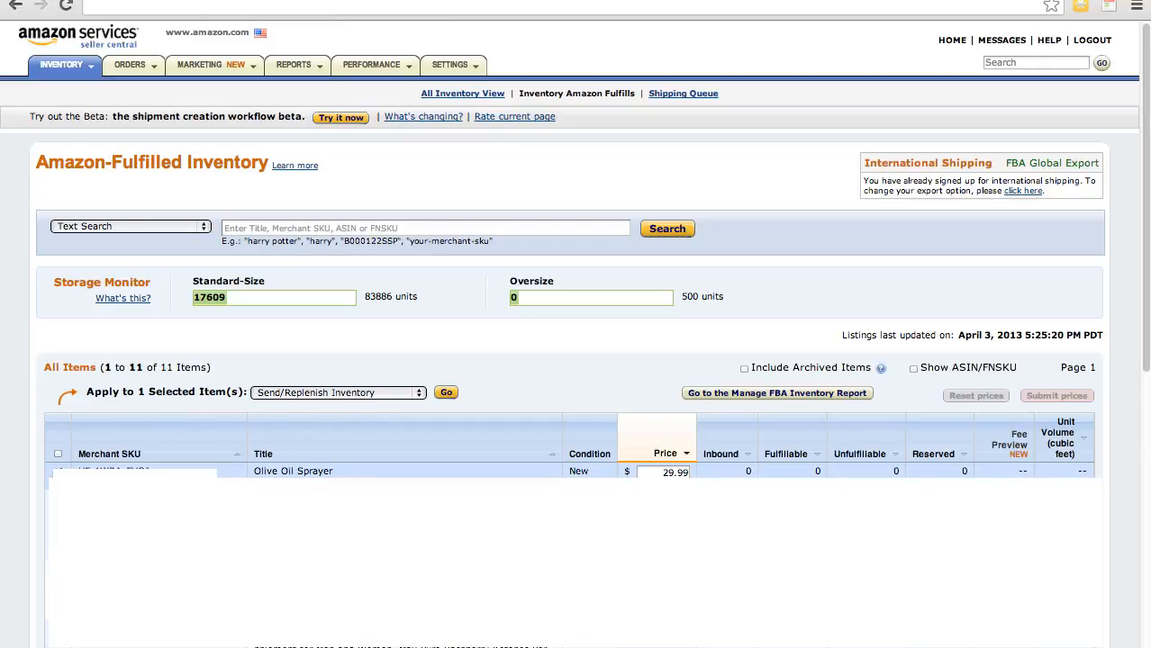
Step: Start sending the selected Olive Oil Sprayer inventory to Amazon as case-packed items with 25 units per case
click(447, 395)
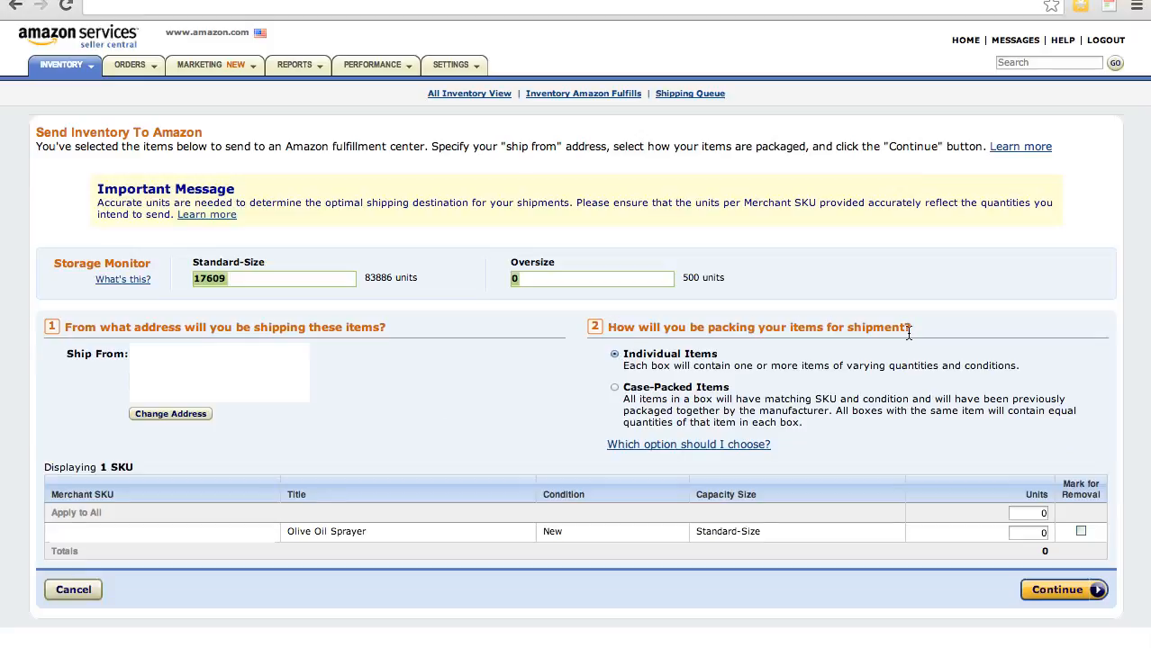
click(614, 388)
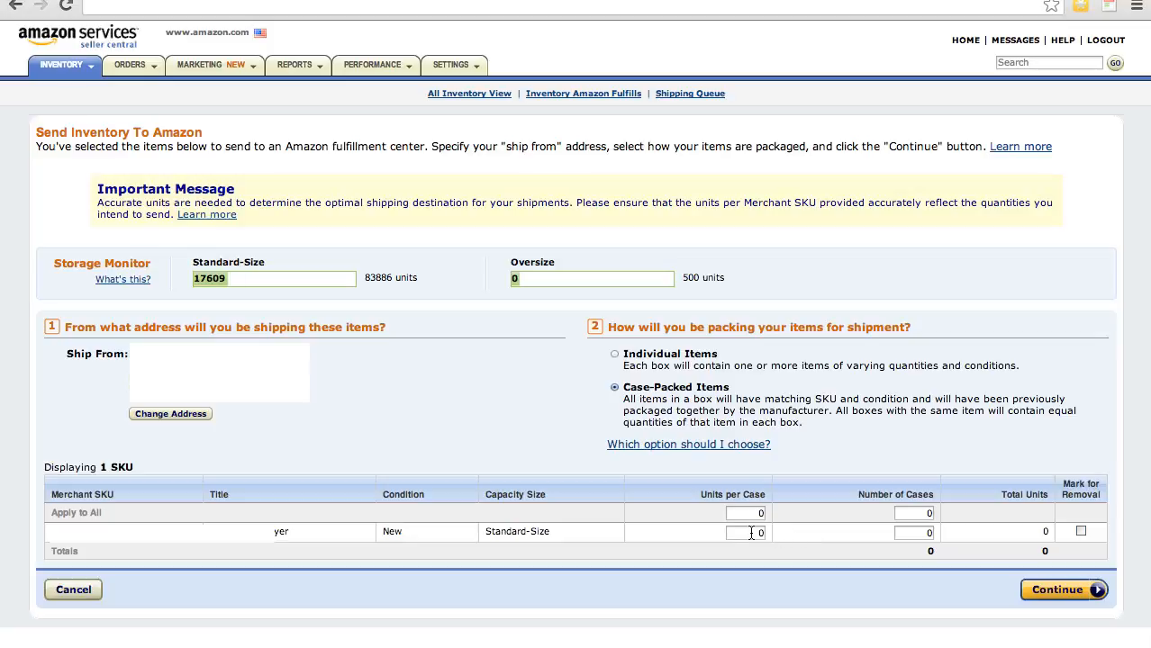
double_click(759, 533)
text(25)
Step: Set the number of cases for the Olive Oil Sprayer to 1 and continue with the shipment request
double_click(909, 533)
text(1)
double_click(908, 532)
text(2)
click(965, 524)
click(920, 530)
key(BackSpace)
text(1)
click(951, 530)
click(1058, 590)
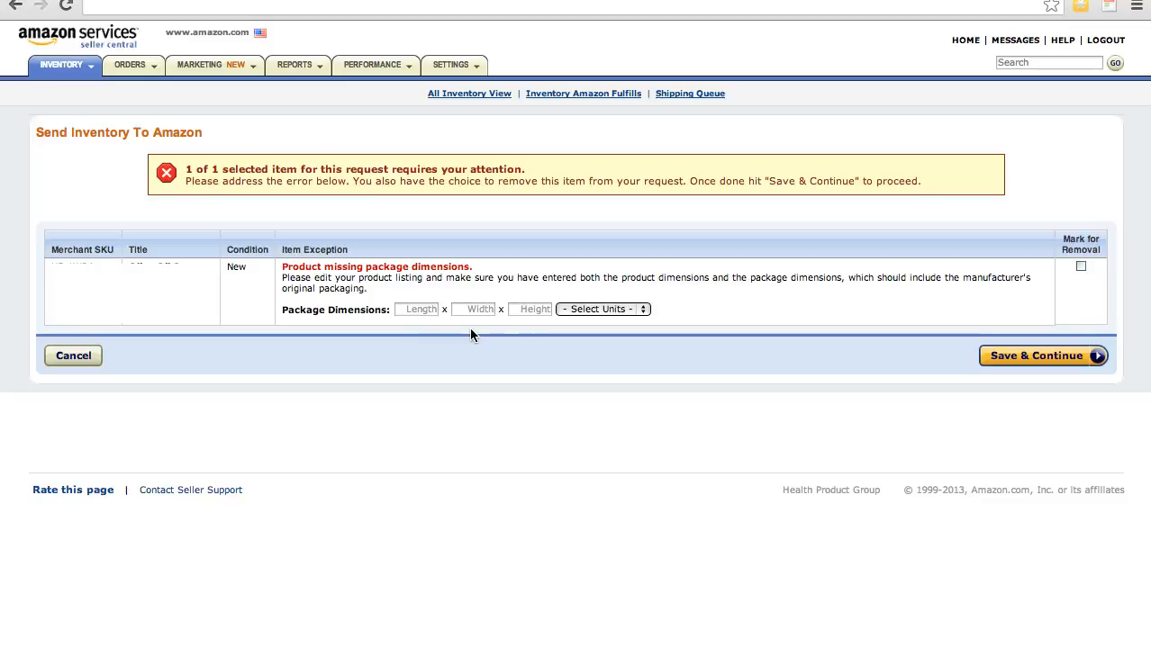
Step: Enter the missing package dimensions as 2 x 5 x 2 inches and save them
click(419, 310)
text(2)
click(476, 309)
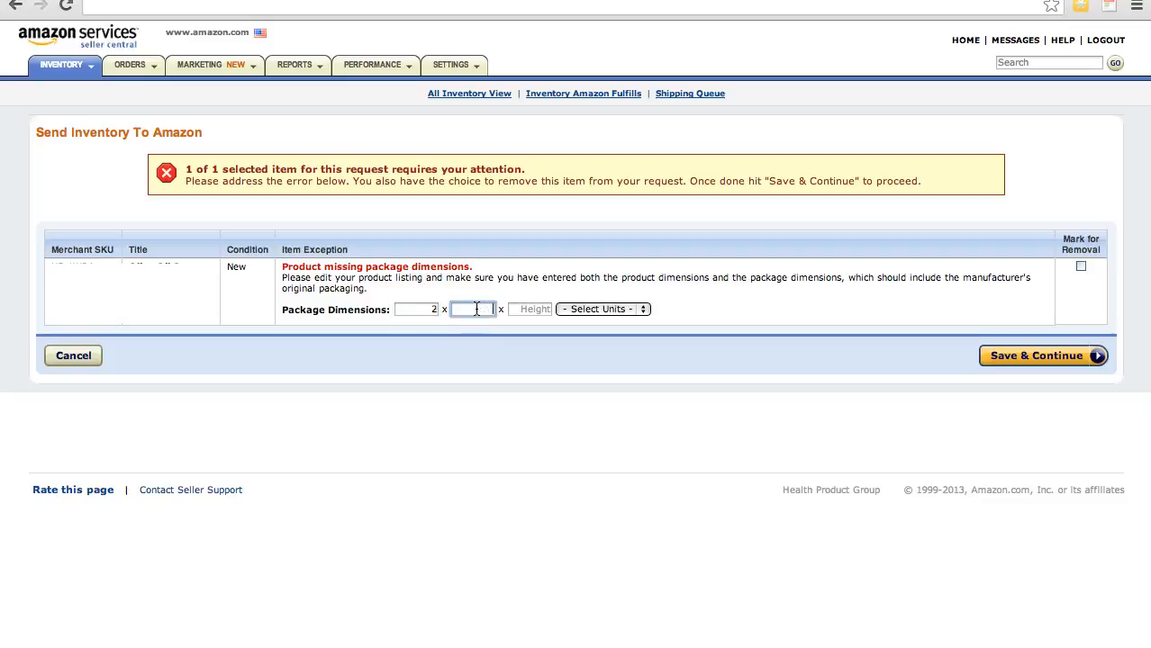
text(5)
click(526, 310)
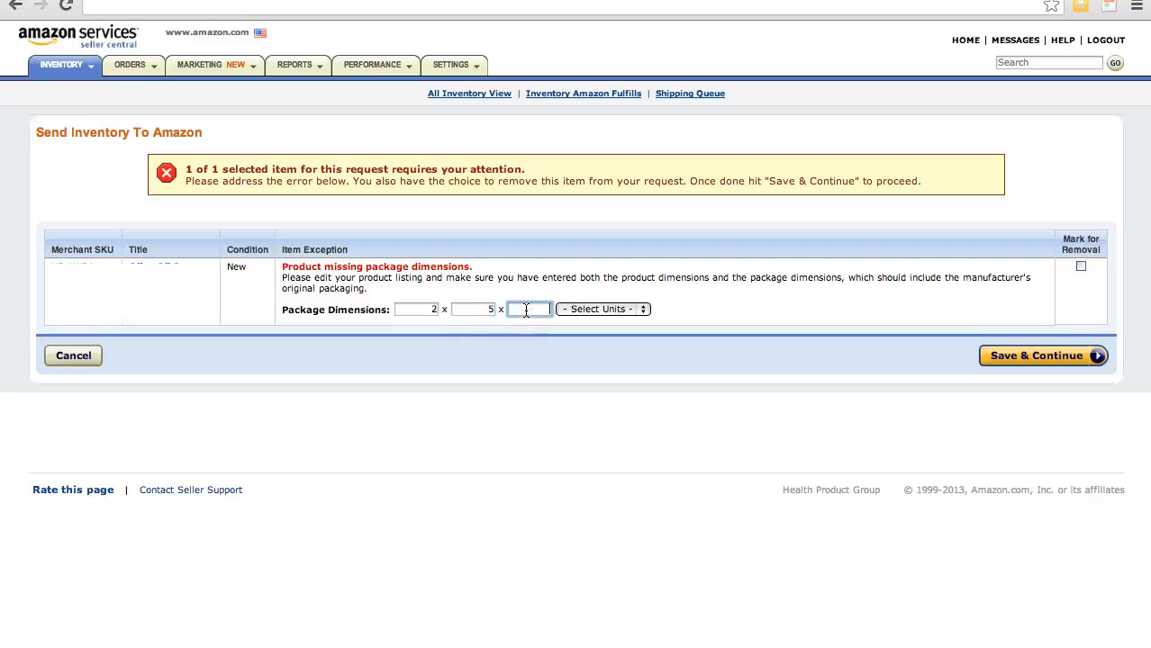
text(2)
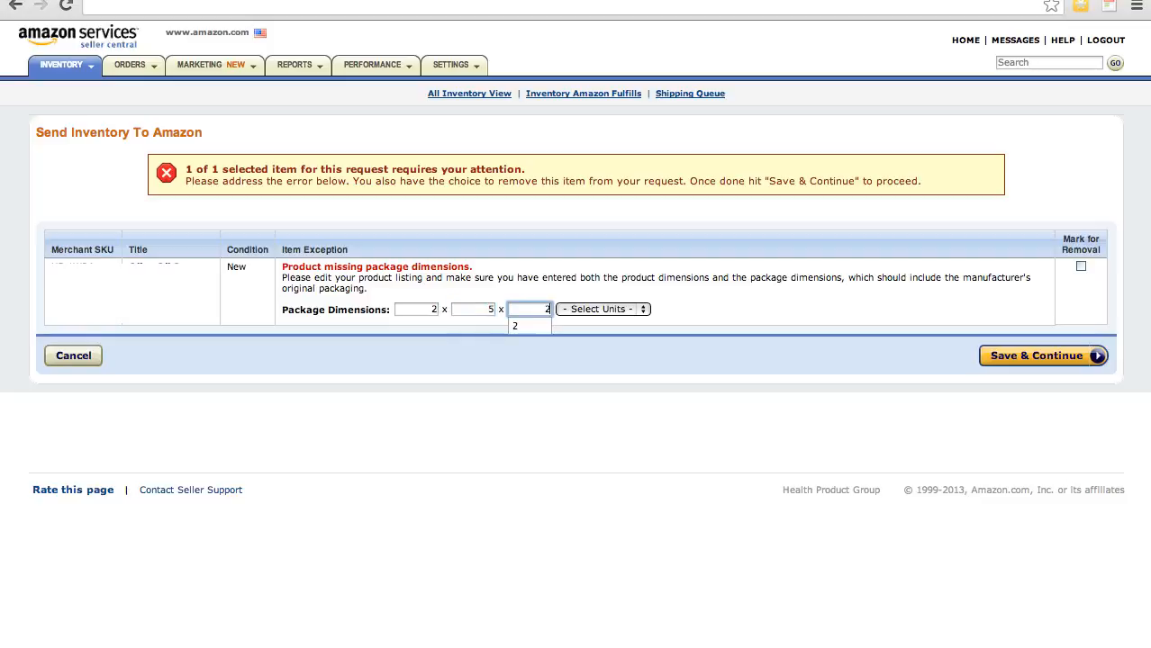
click(595, 315)
click(587, 326)
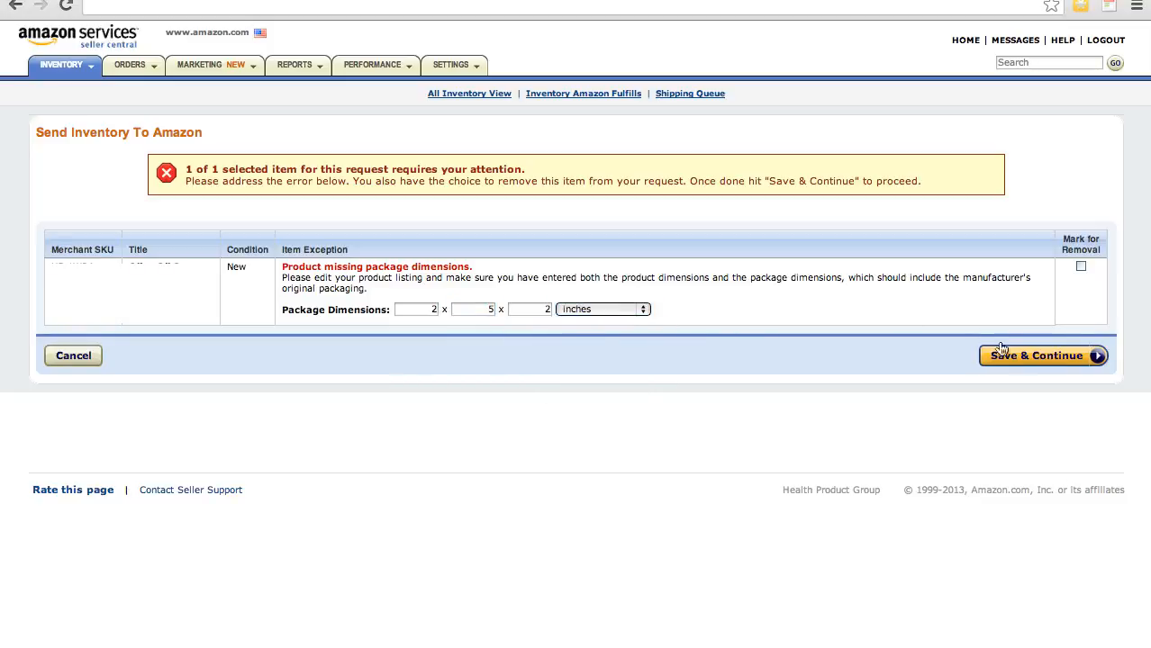
click(1036, 360)
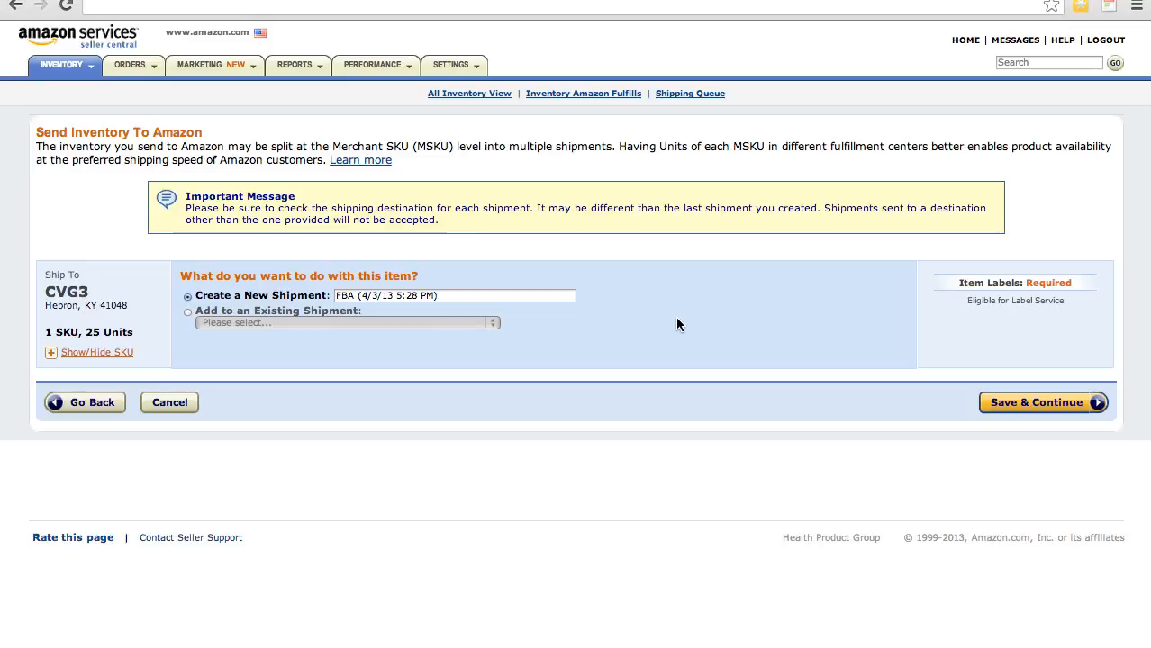
Step: Create the new shipment under its suggested name, then accept its quantities and Amazon's label service to reach carrier selection
click(1016, 410)
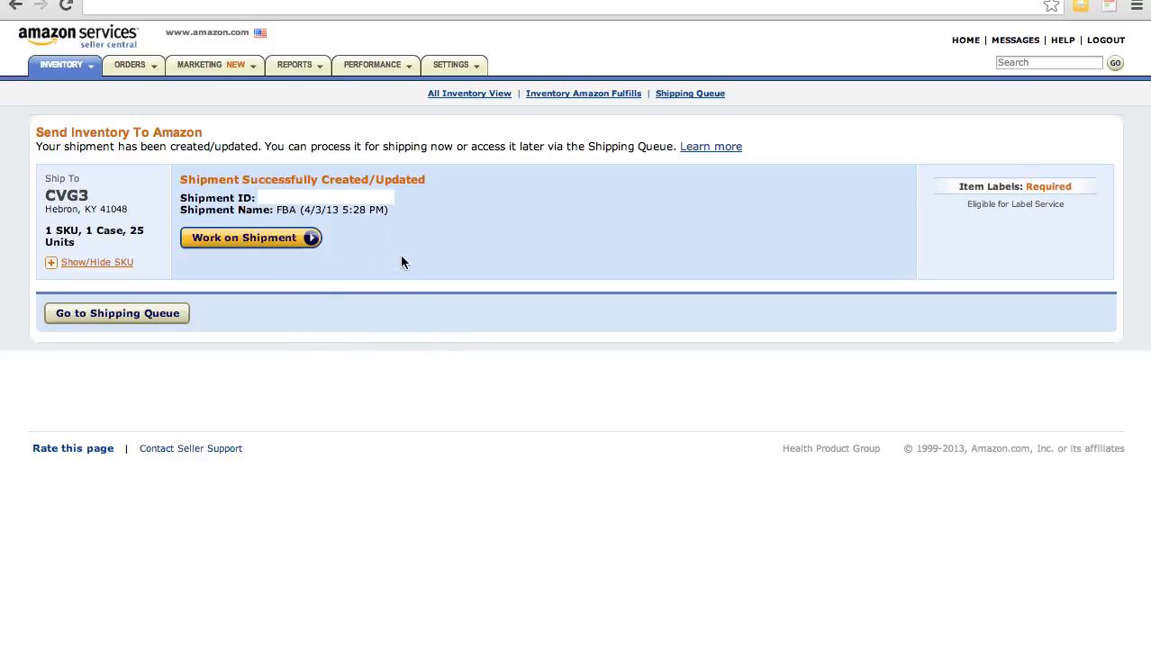
click(239, 240)
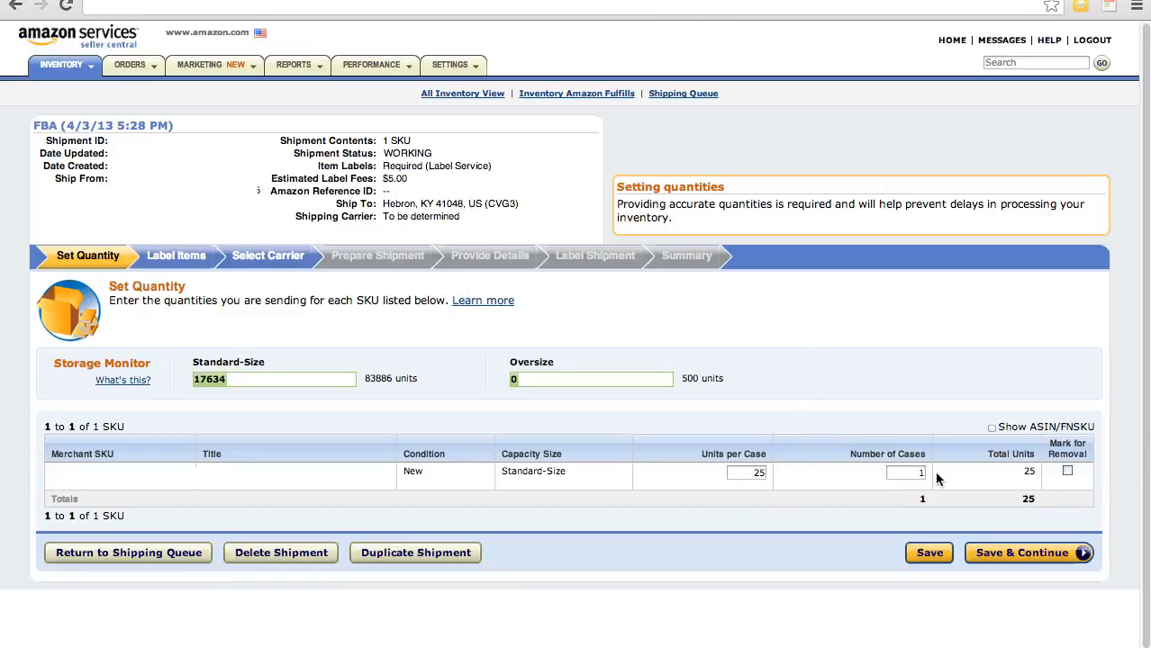
click(1024, 558)
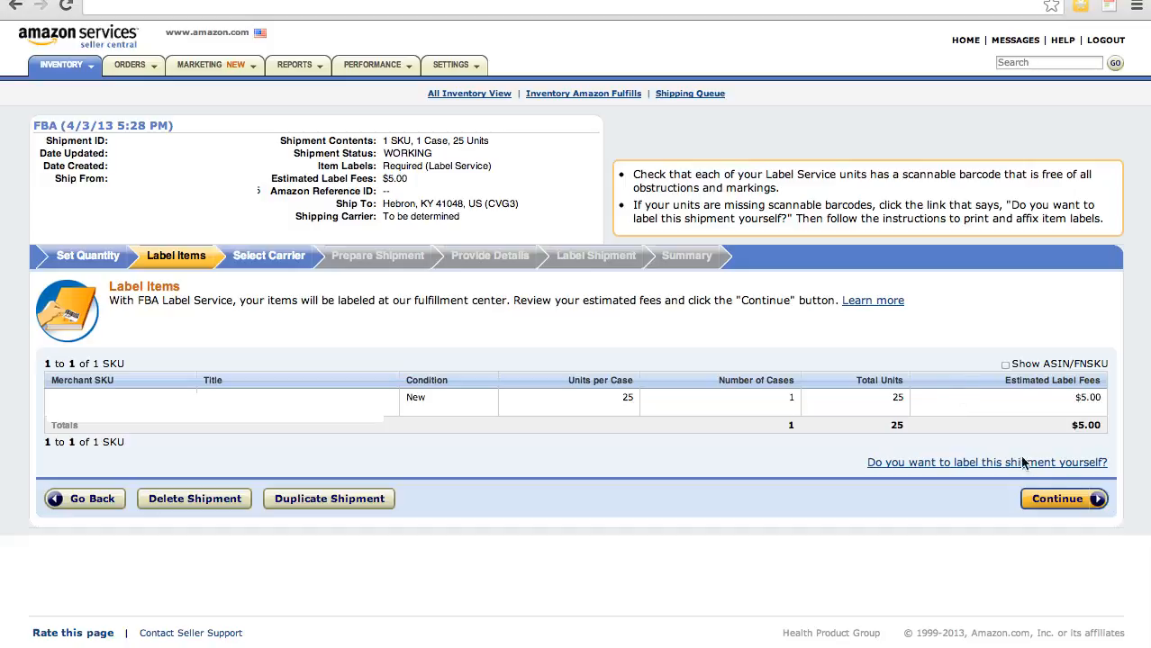
click(1058, 502)
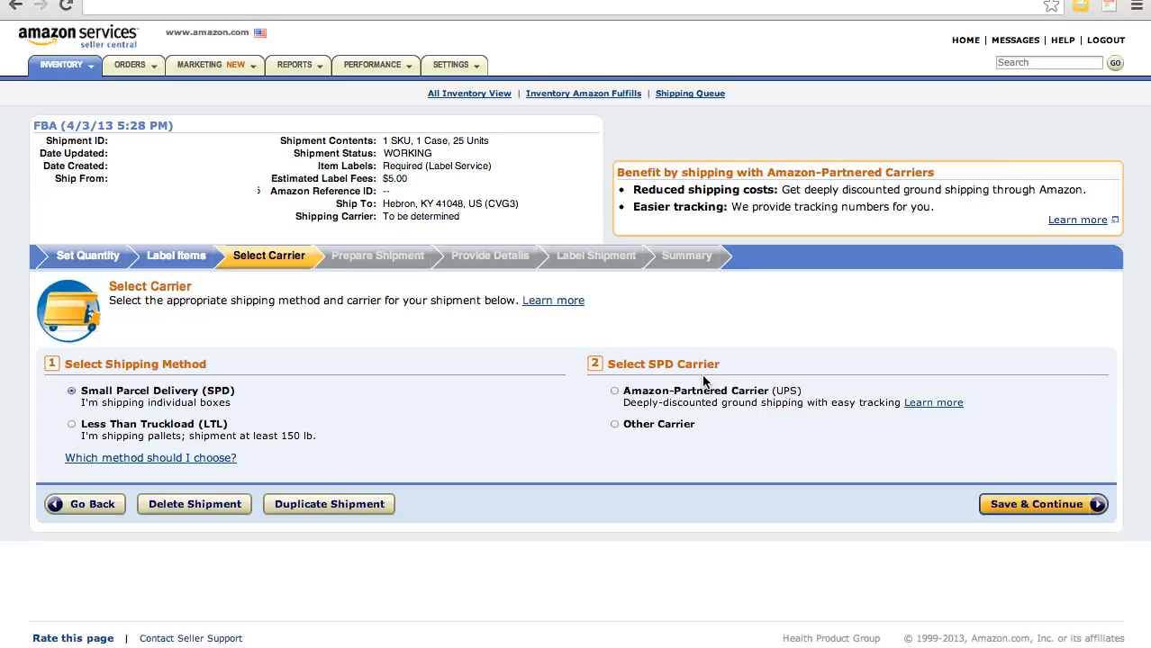
Step: Try out the SPD carrier options, ending with Other Carrier set to DHL EXPRESS (USA) INC
click(615, 392)
drag(622, 403, 800, 407)
click(820, 406)
click(616, 426)
click(703, 437)
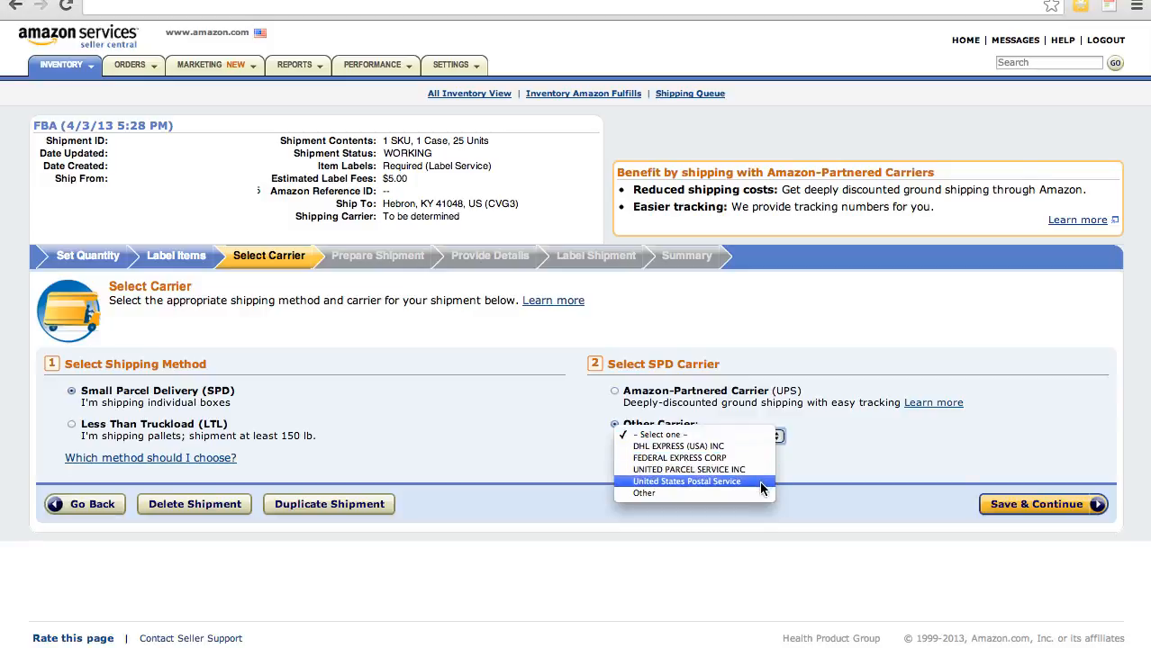
click(848, 445)
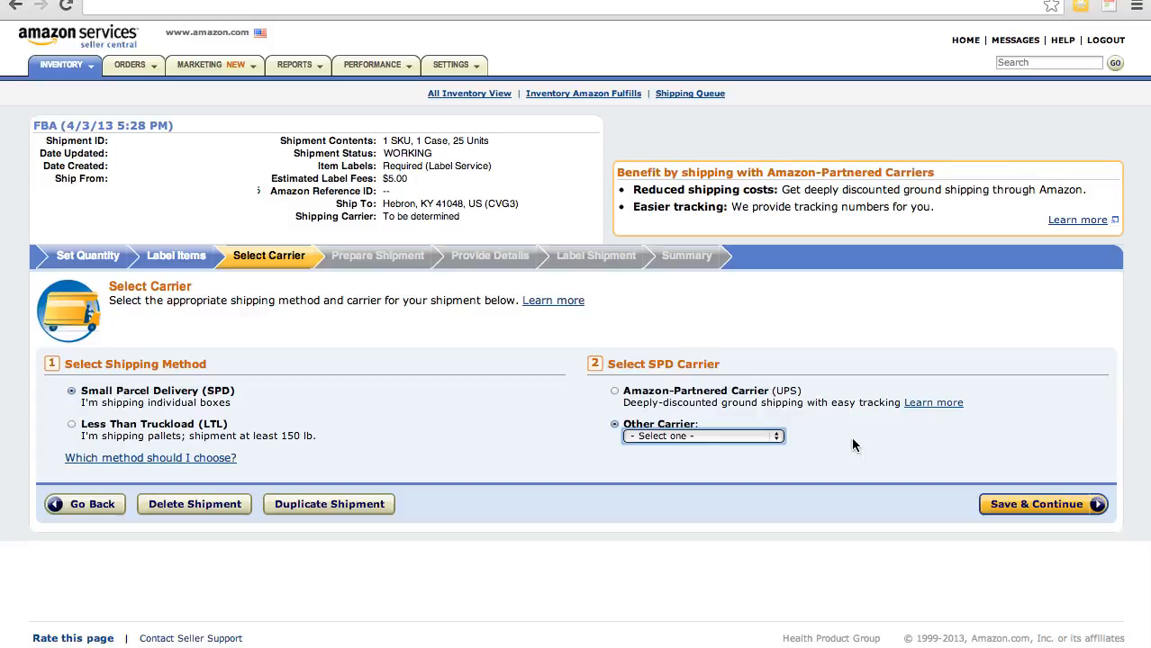
click(775, 437)
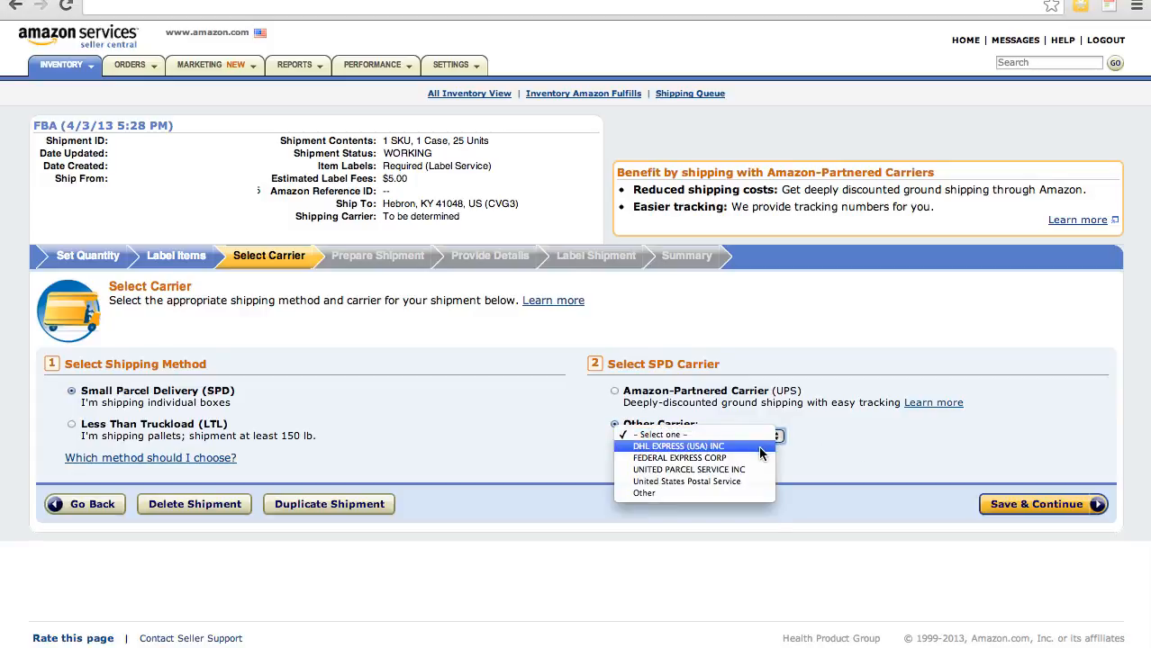
click(761, 448)
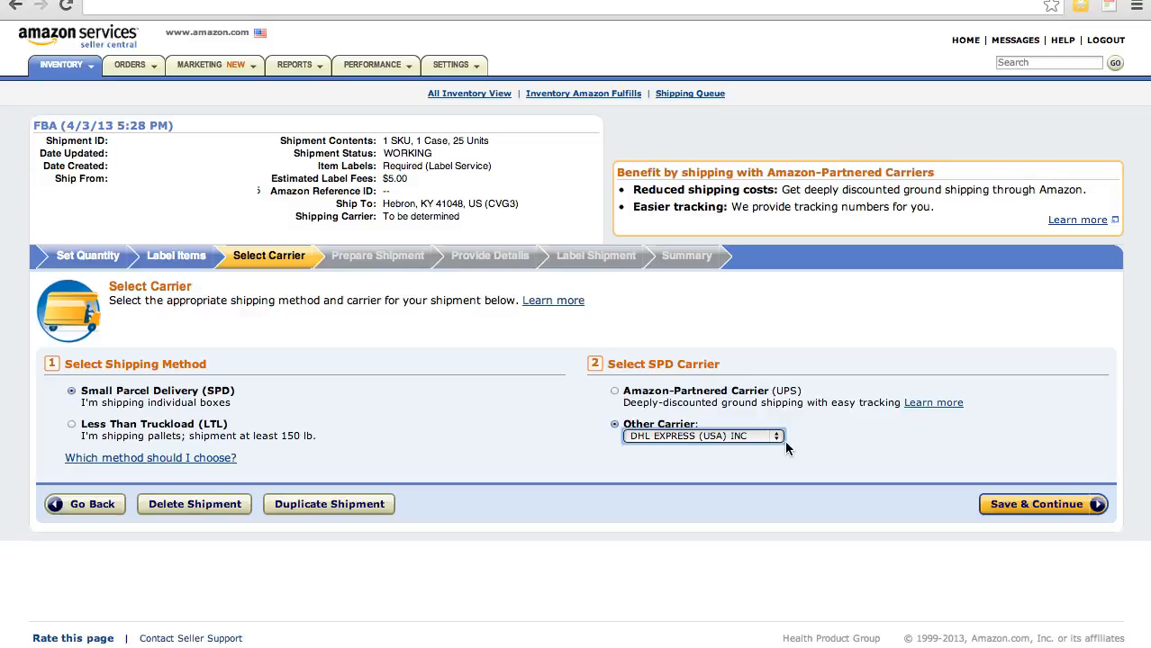
Step: Choose the Amazon-Partnered Carrier (UPS) for small parcel delivery and save the carrier selection
click(616, 393)
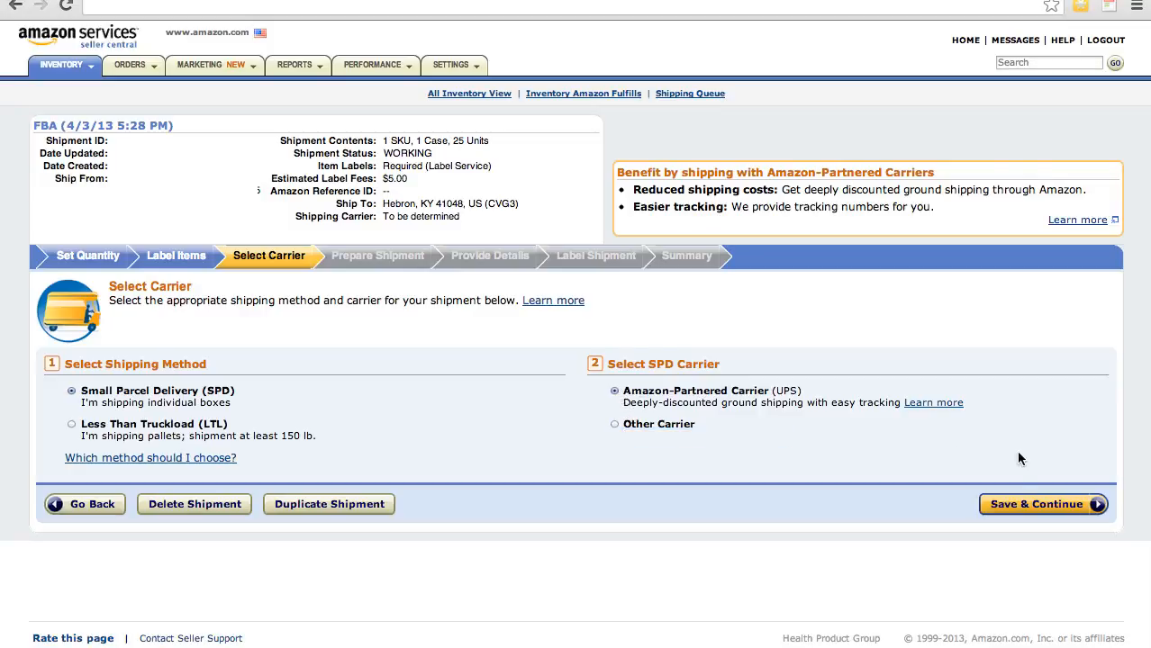
click(1010, 504)
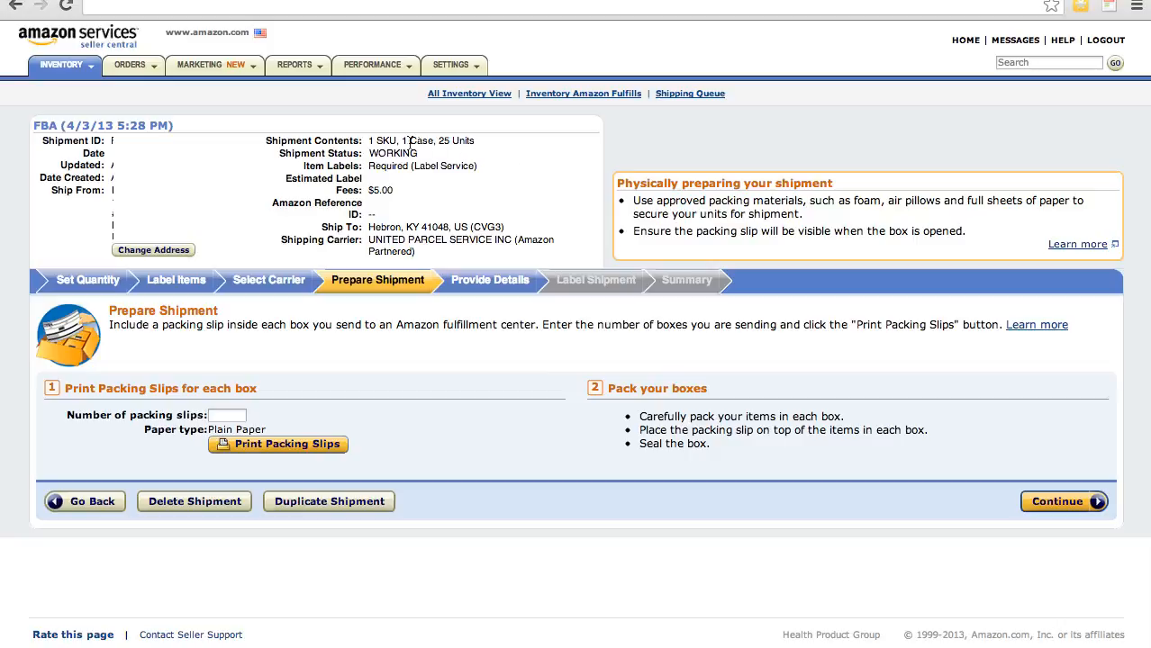
Step: Check the case count in the shipment contents, enter 1 as the number of packing slips and continue
drag(403, 141, 433, 140)
click(402, 141)
drag(402, 141, 433, 141)
click(429, 201)
drag(402, 141, 434, 140)
click(431, 142)
click(244, 410)
text(1)
click(1059, 509)
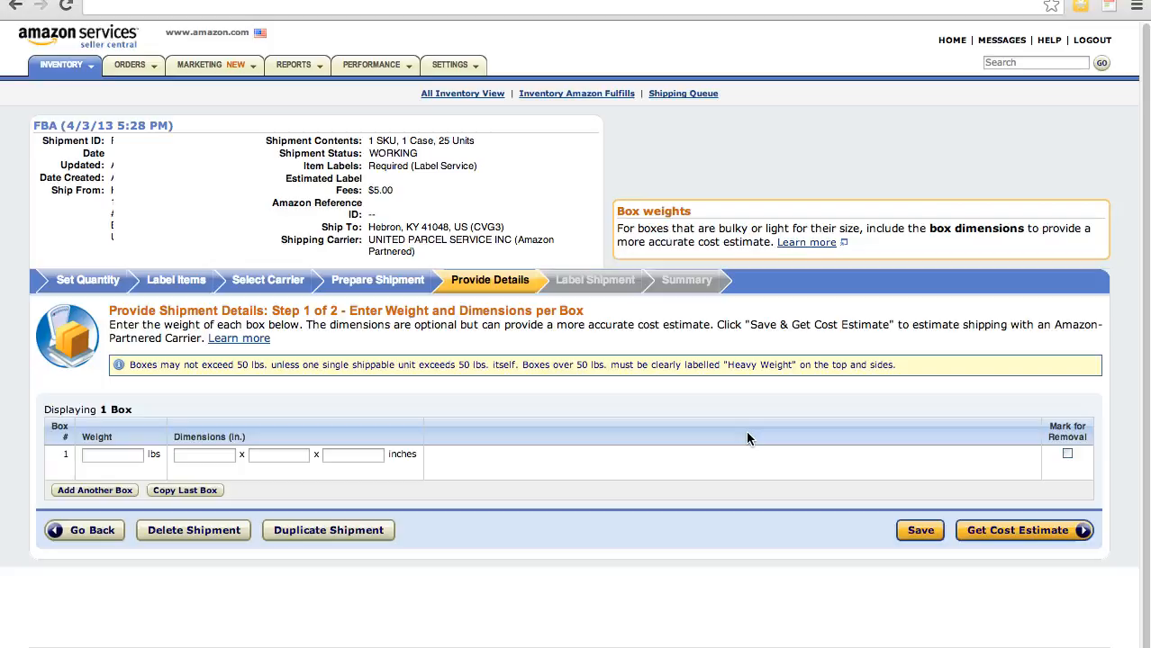
Step: Set the weight of box 1 to 10 lbs, leave the dimensions blank and request the shipping cost estimate
click(105, 454)
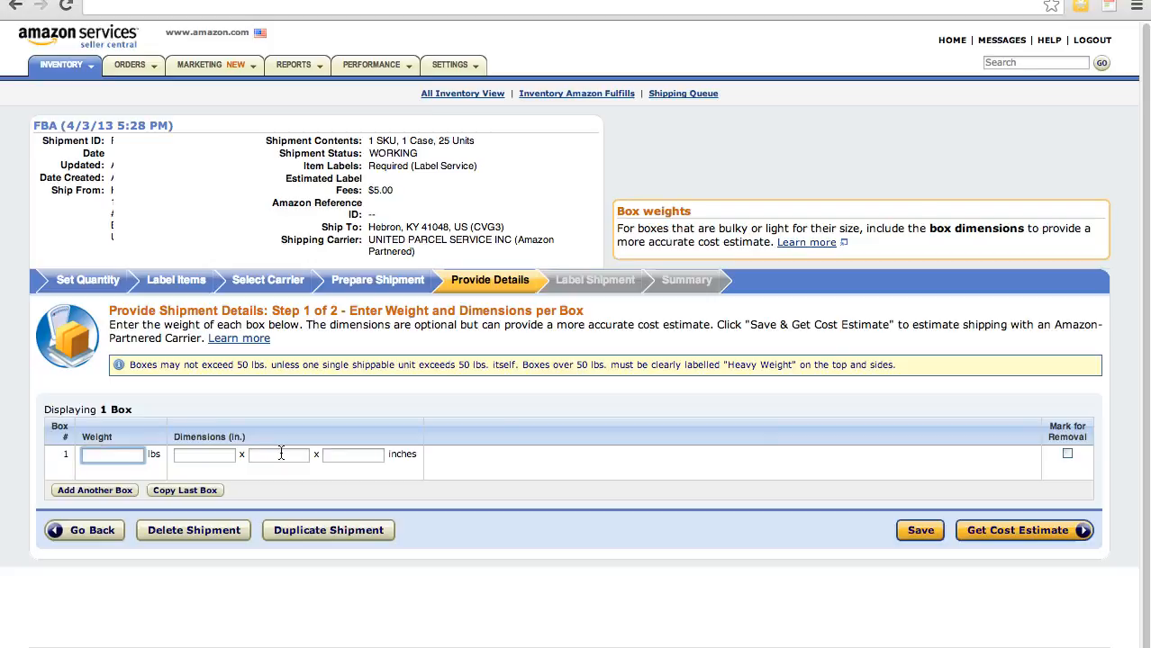
text(10)
click(357, 392)
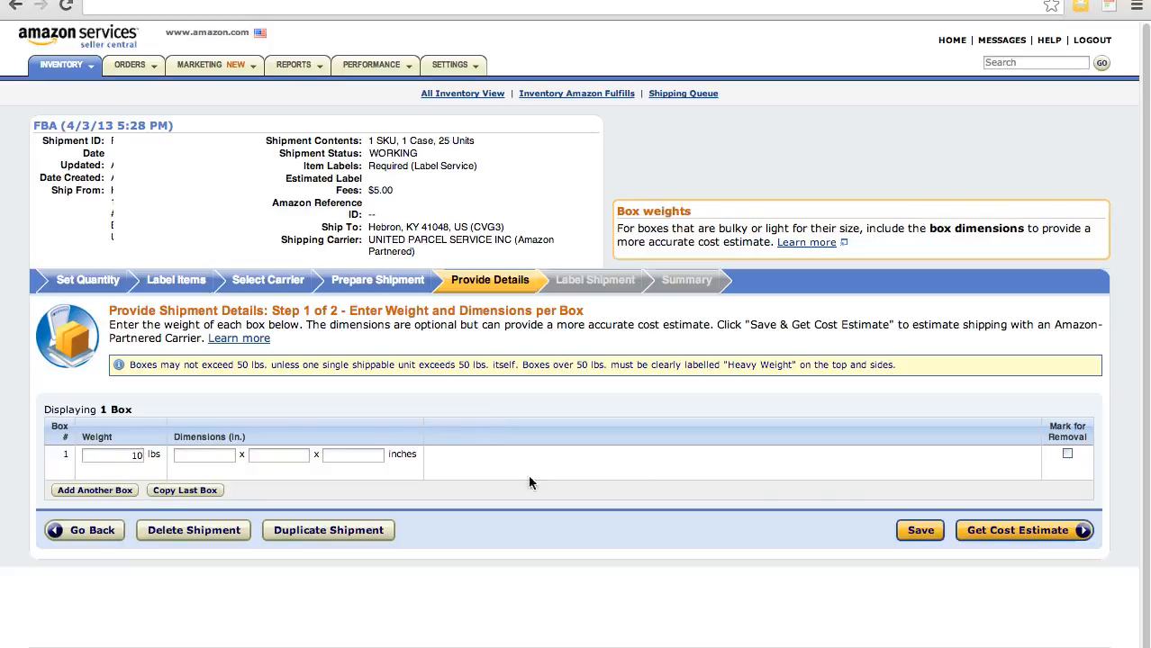
click(1013, 531)
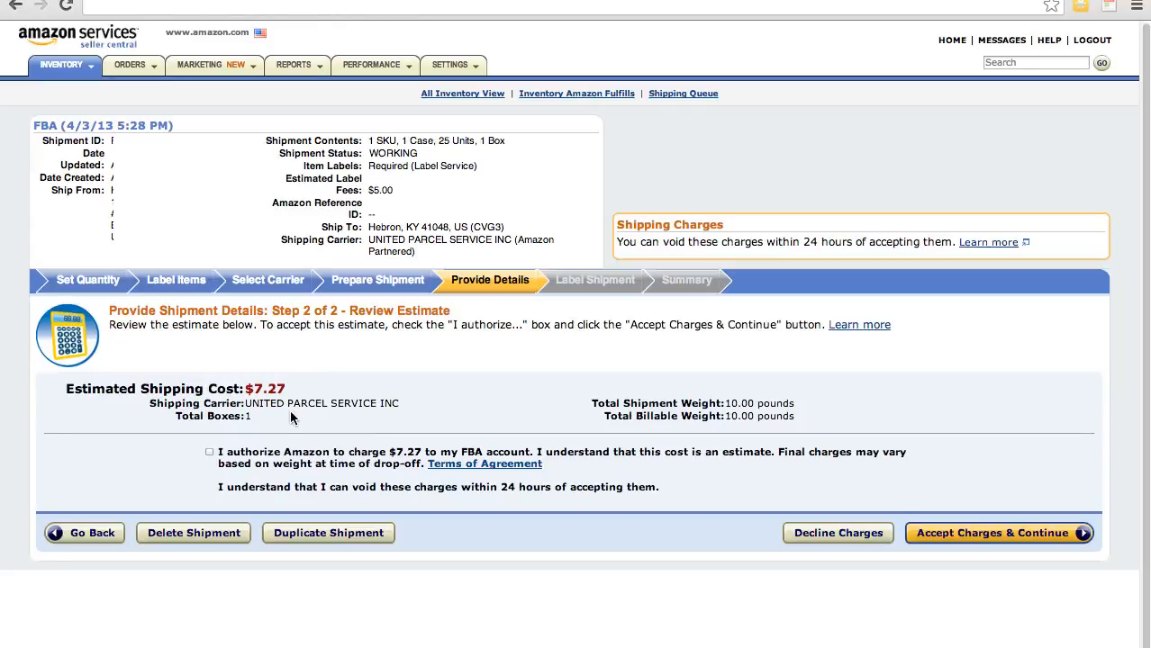
Step: Authorize Amazon to charge the estimated shipping cost to the FBA account and accept the charges
click(209, 453)
drag(244, 388, 284, 389)
click(312, 393)
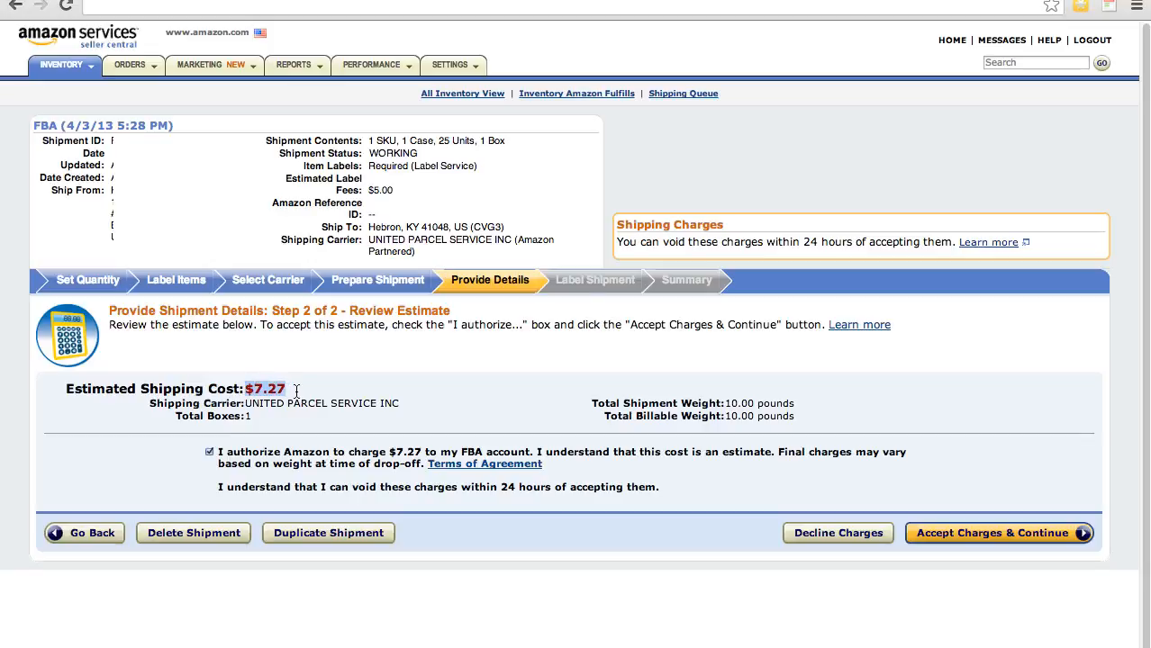
click(297, 393)
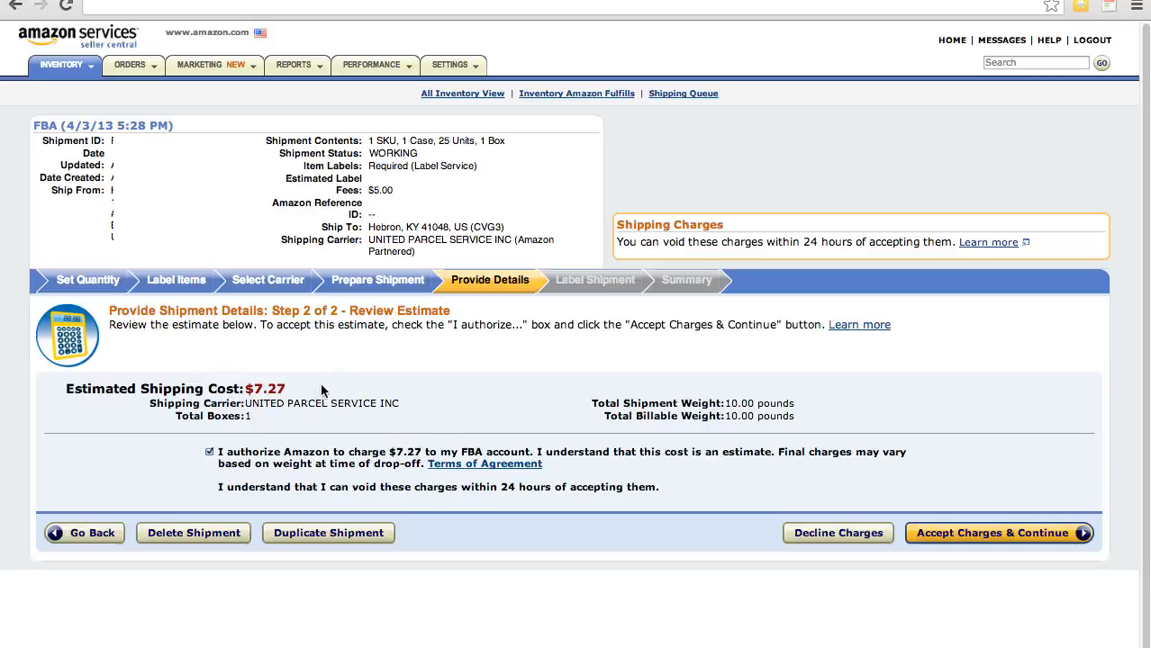
click(968, 535)
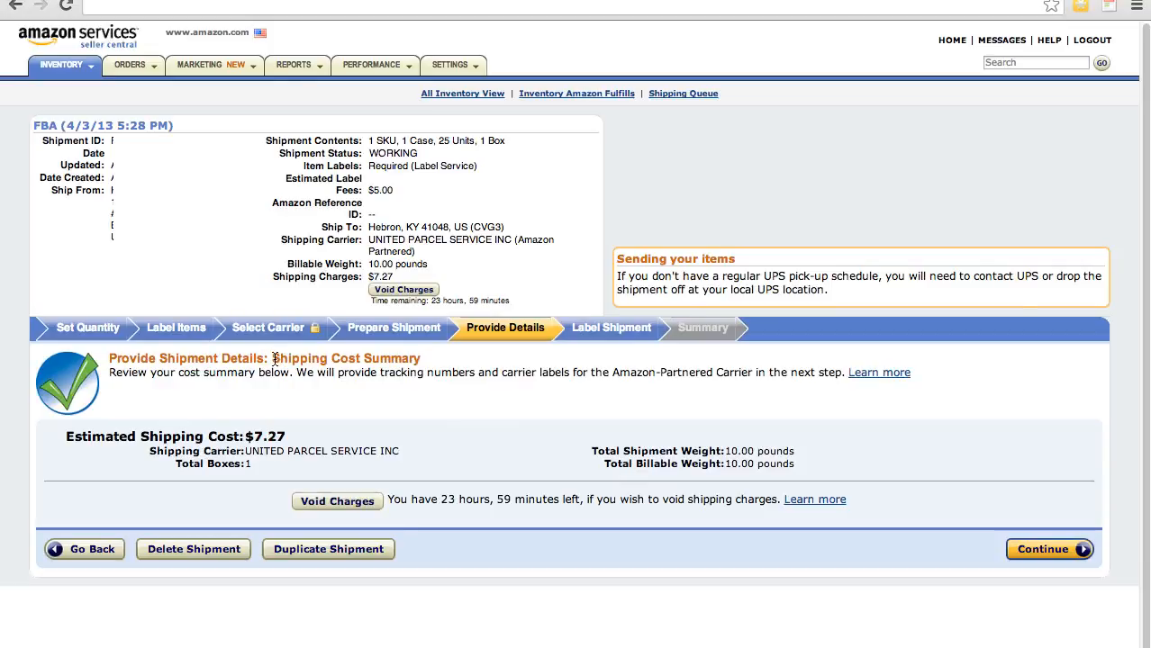
Step: Proceed through the shipping cost summary and box labeling stages without printing labels, and complete the shipment
drag(273, 359, 435, 365)
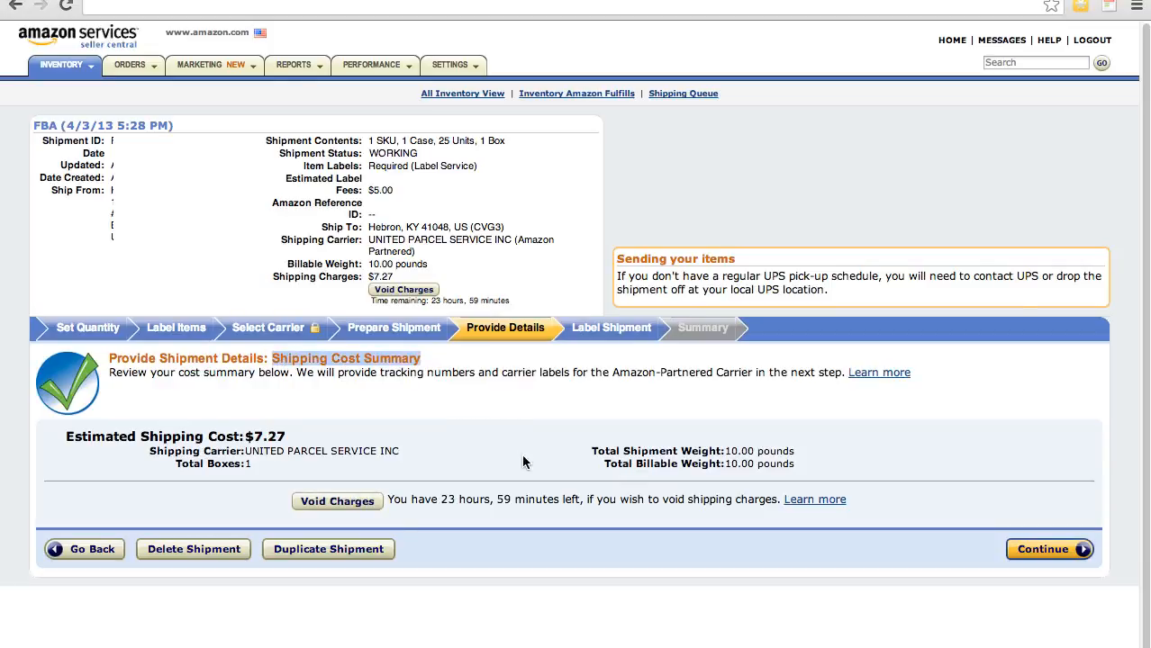
click(1045, 549)
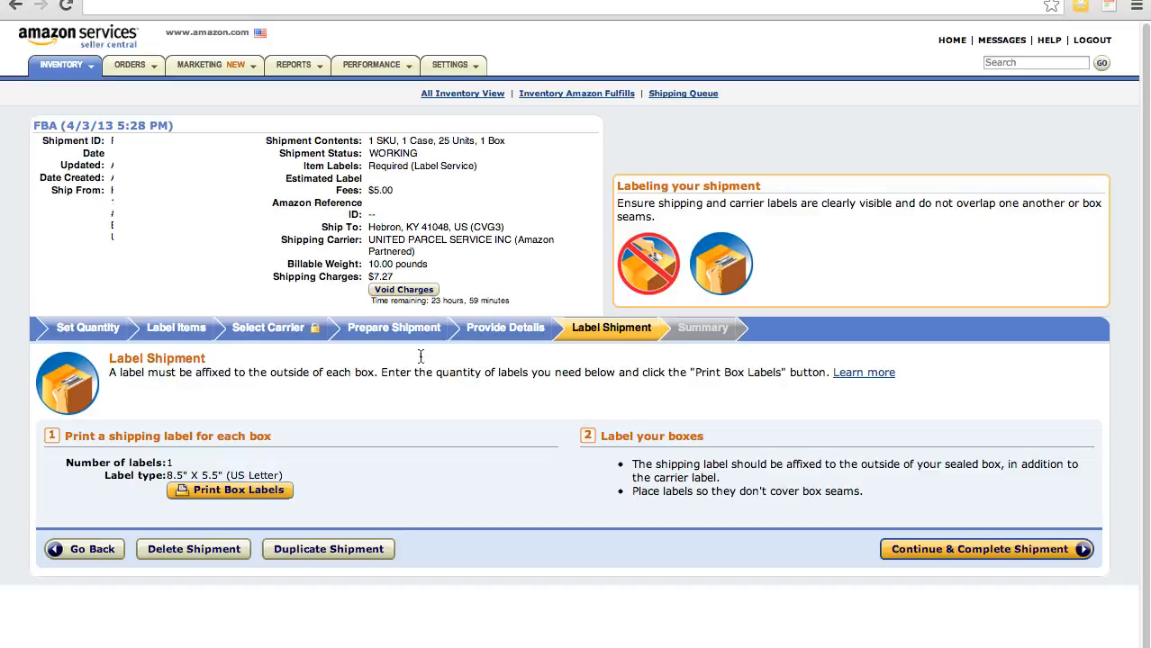
drag(409, 141, 434, 141)
click(404, 439)
click(973, 551)
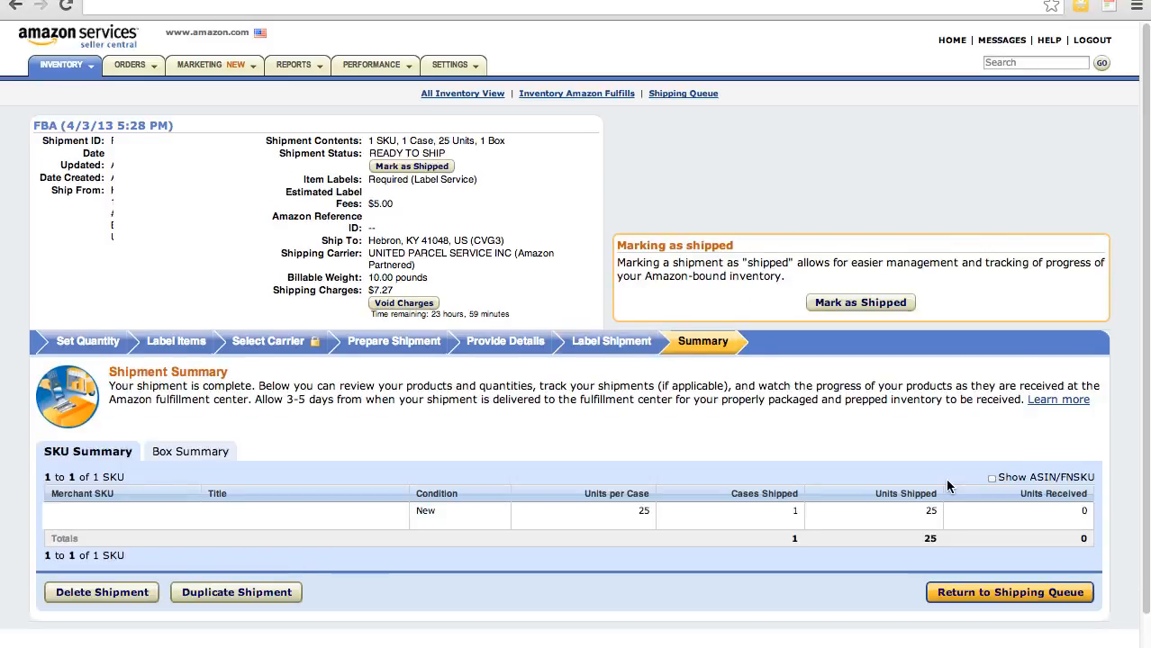